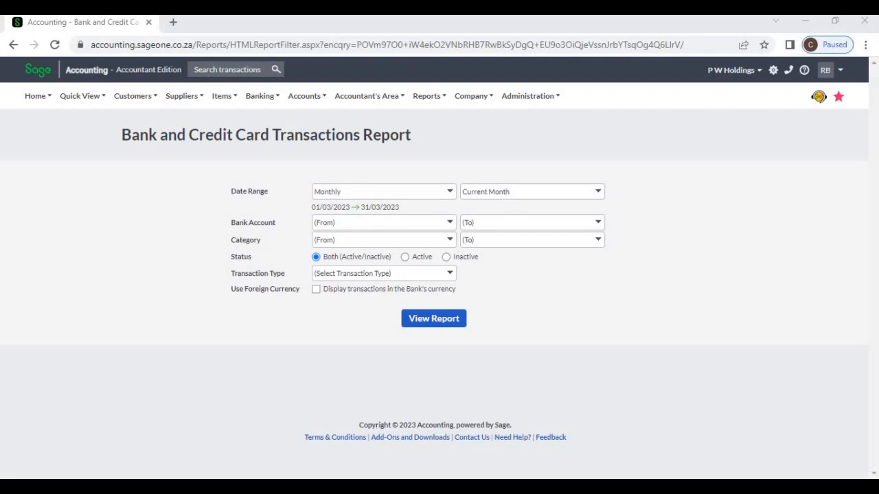
# Set the date range of the Bank and Credit Card Transactions Report to All.
pyautogui.moveTo(262, 96)
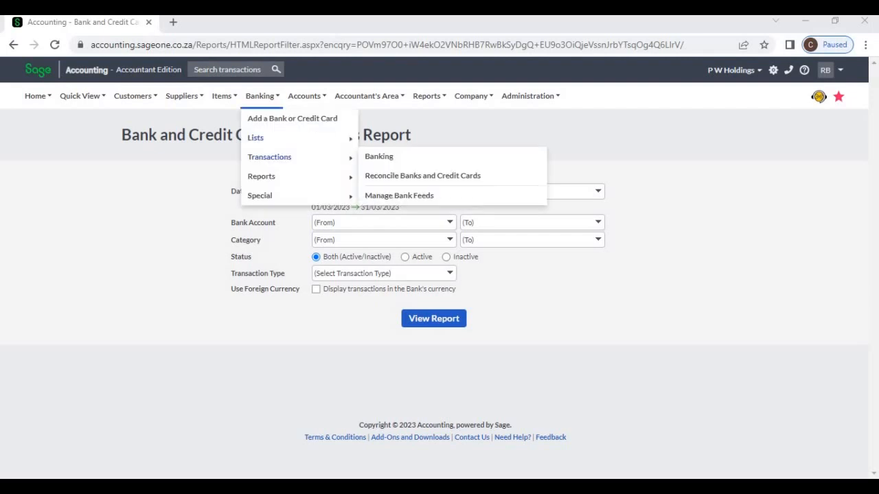
pyautogui.moveTo(262, 176)
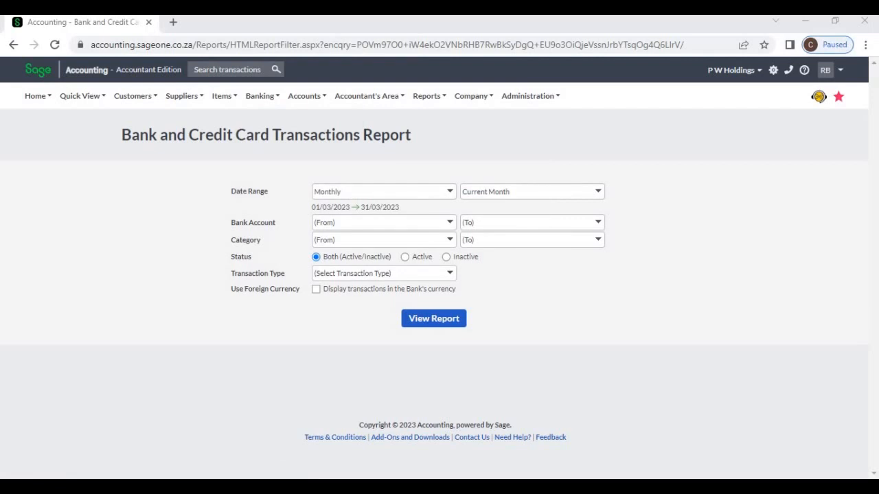
pyautogui.click(449, 192)
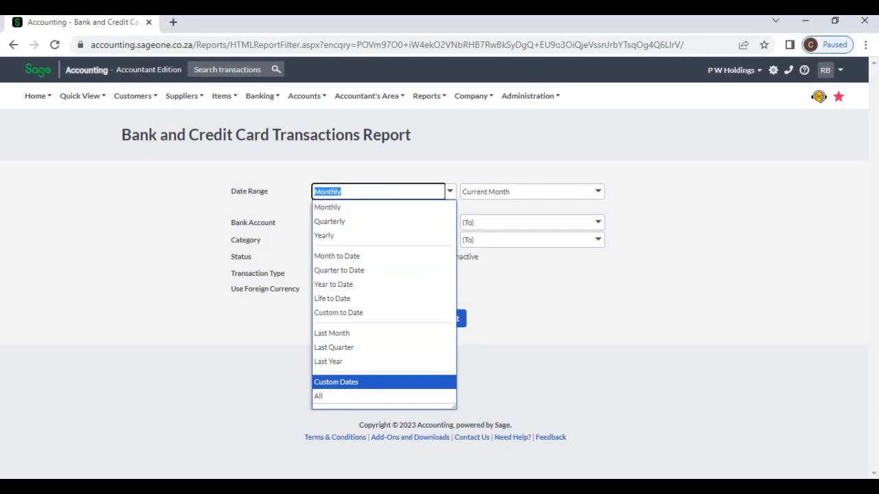
pyautogui.click(330, 396)
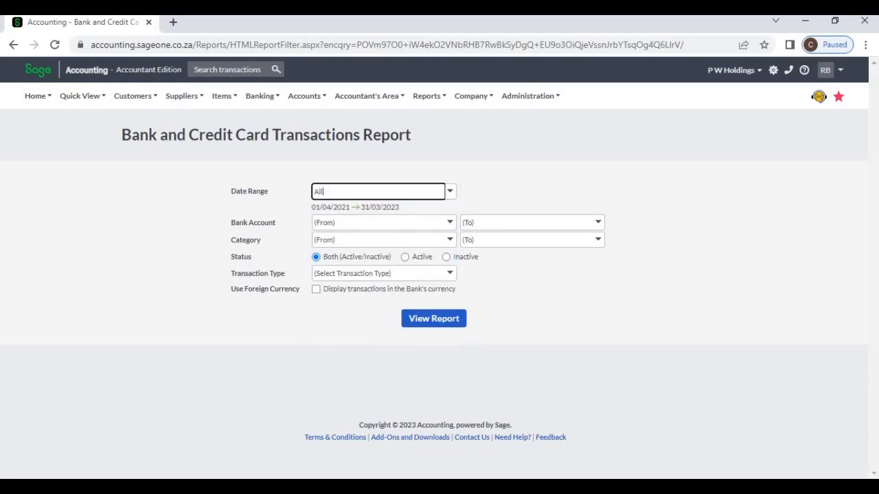
# Examine the bank account, category, status and transaction type filter choices, keeping the status at Both (Active/Inactive).
pyautogui.click(451, 224)
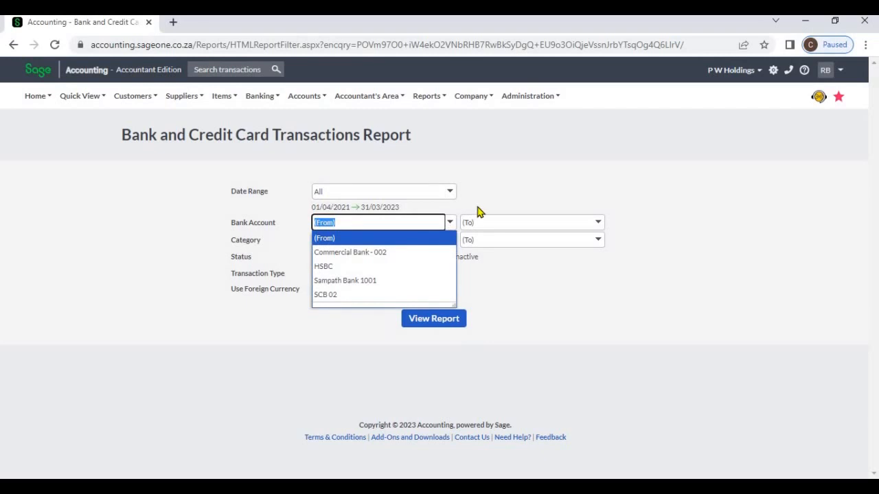
pyautogui.click(480, 213)
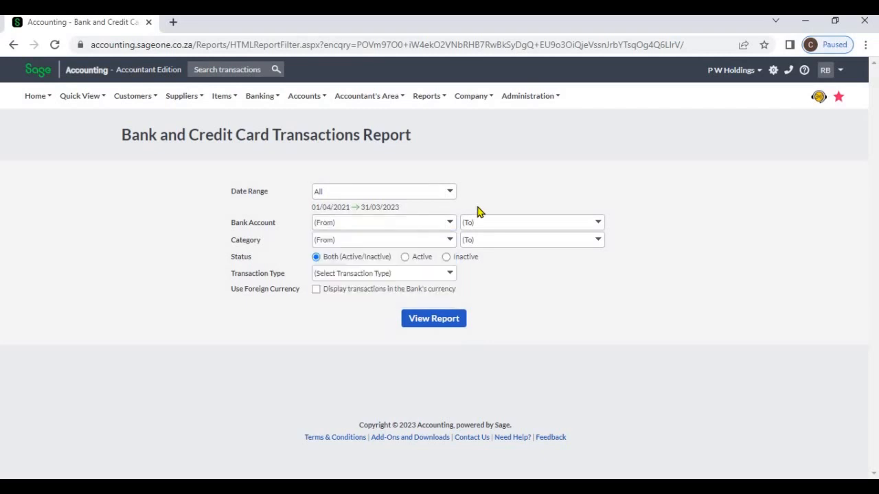
pyautogui.click(451, 241)
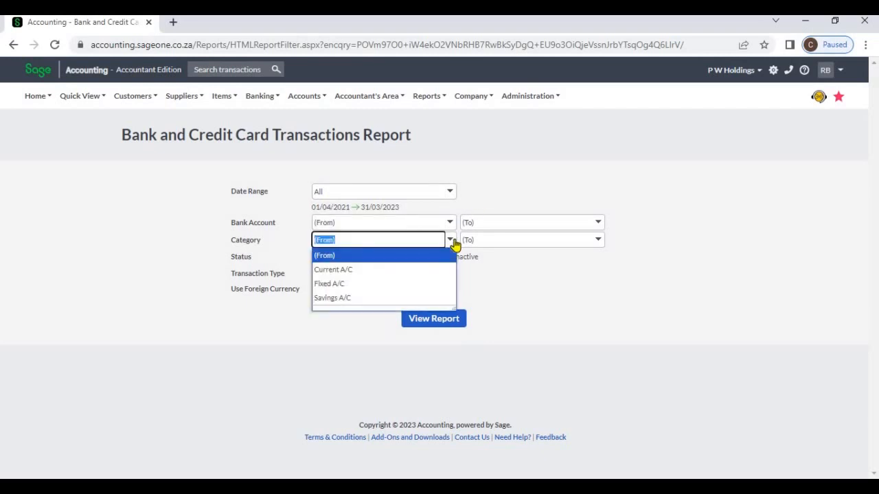
pyautogui.click(523, 281)
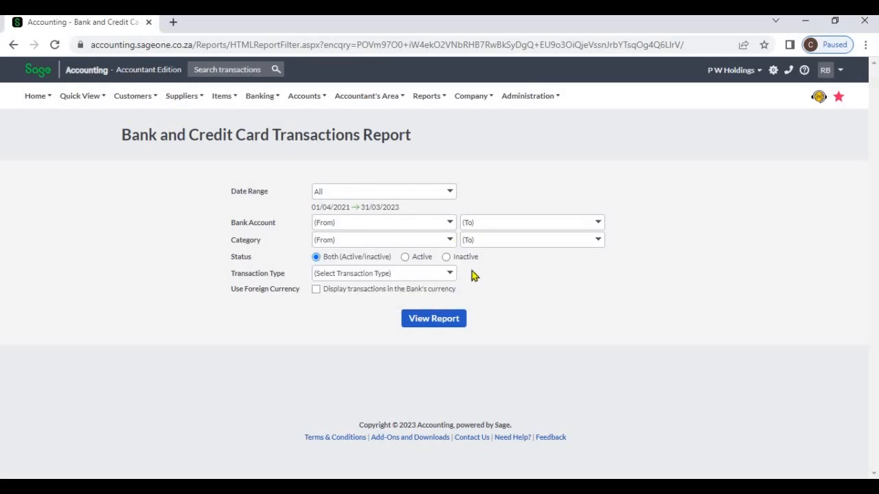
pyautogui.click(414, 261)
pyautogui.click(444, 258)
pyautogui.click(334, 260)
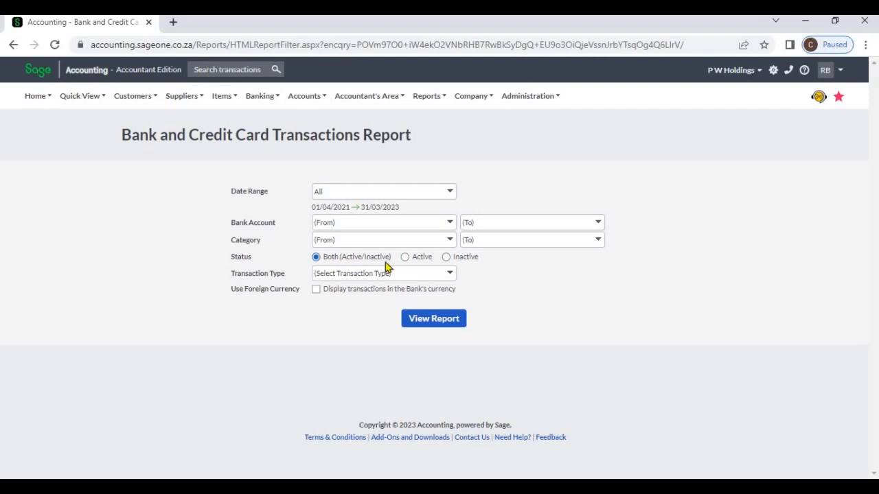
pyautogui.click(450, 278)
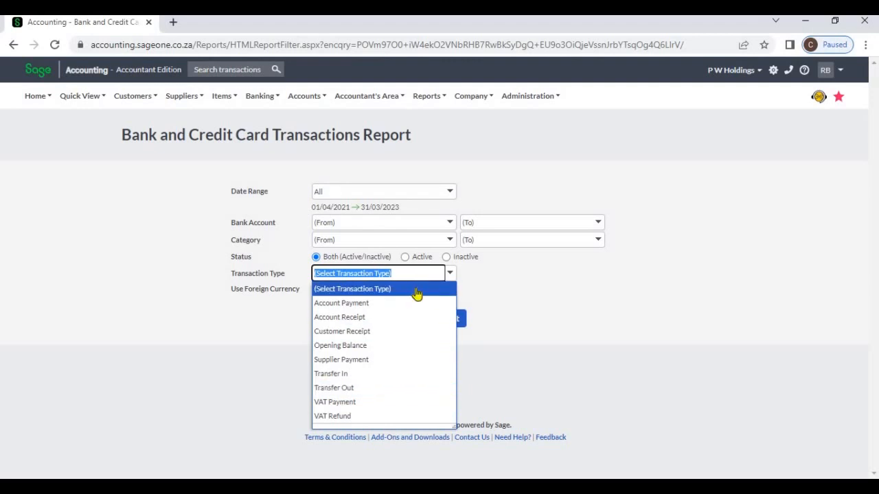
pyautogui.click(485, 295)
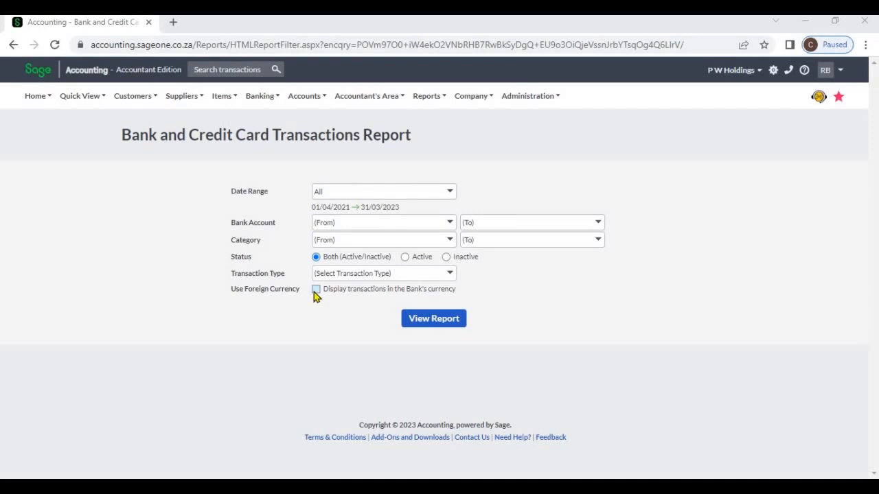
# Enable displaying transactions in the bank's currency, generate the report and look through its bank account sections.
pyautogui.click(316, 290)
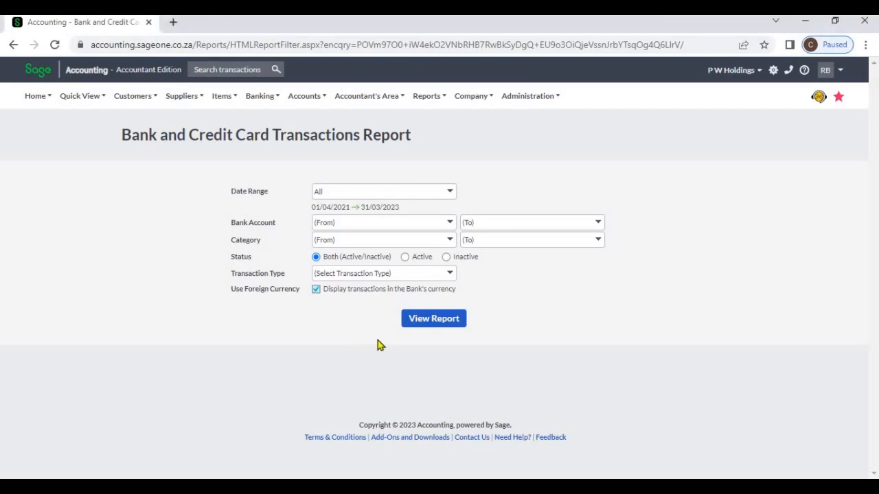
pyautogui.click(421, 327)
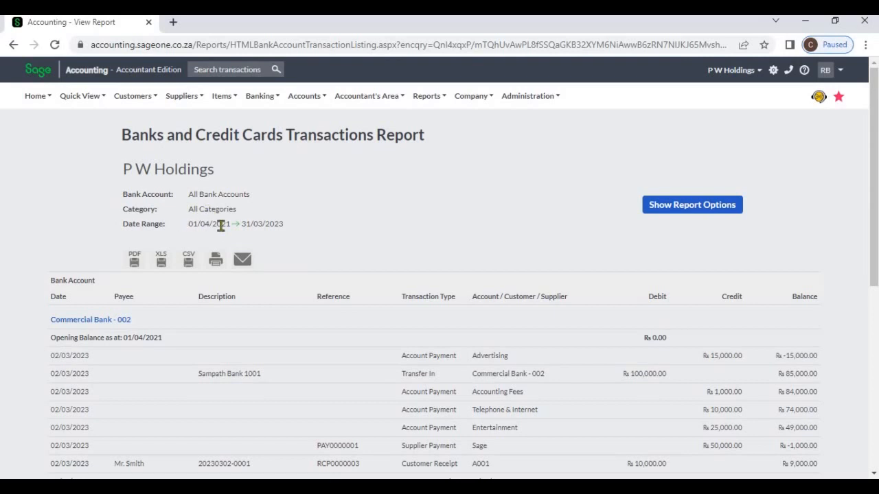
pyautogui.scroll(-3, 346, 213)
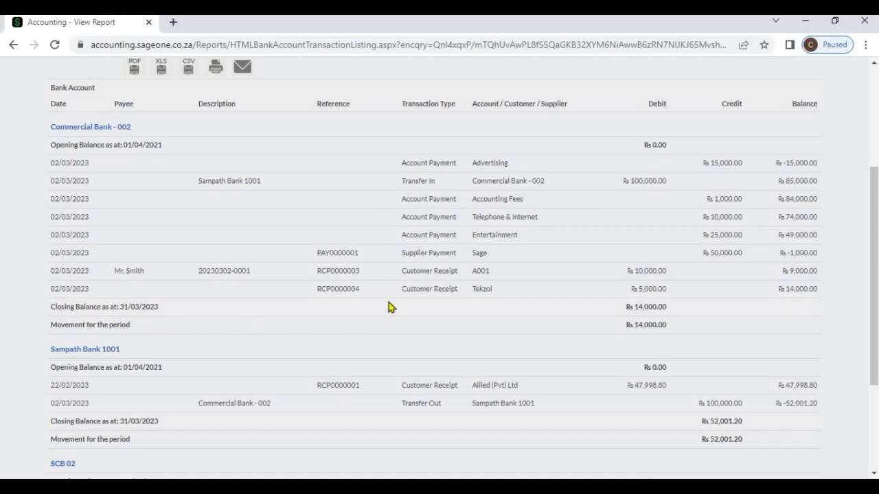
pyautogui.scroll(-3, 388, 305)
pyautogui.scroll(3, 487, 247)
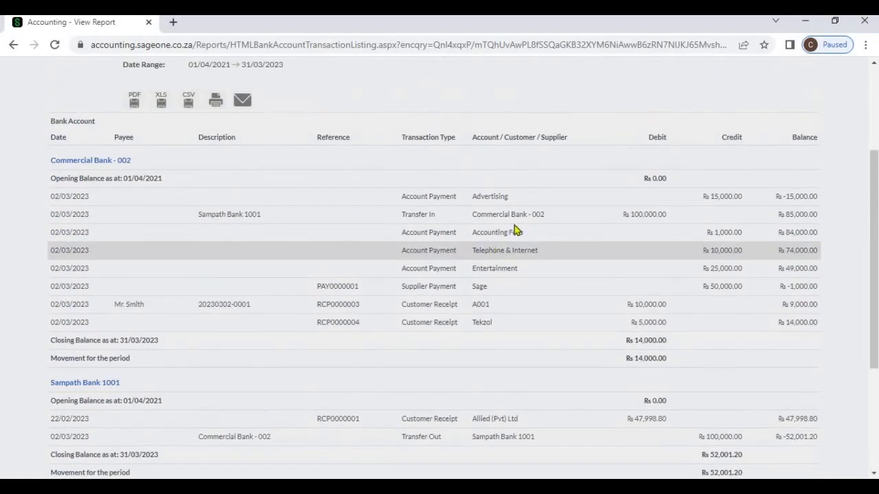
# Turn off display in the bank's currency from the report options, refresh the report and check the SCB 02 amounts.
pyautogui.scroll(2, 490, 245)
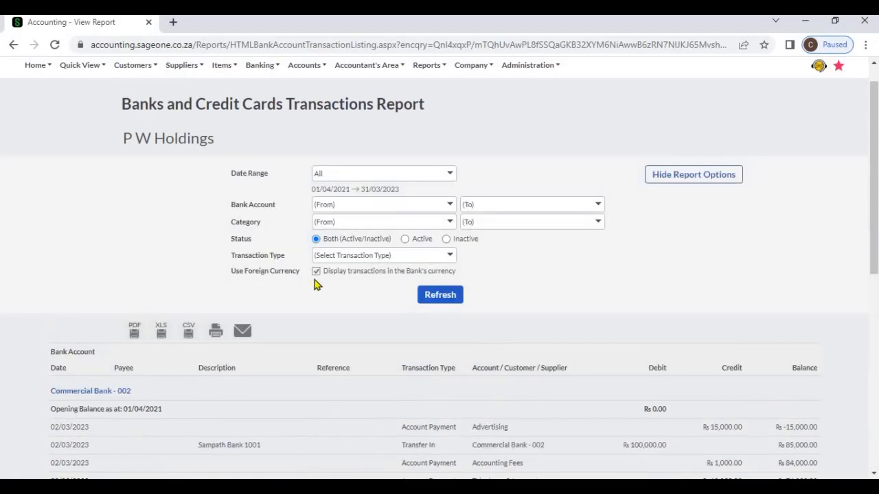
pyautogui.scroll(-6, 347, 283)
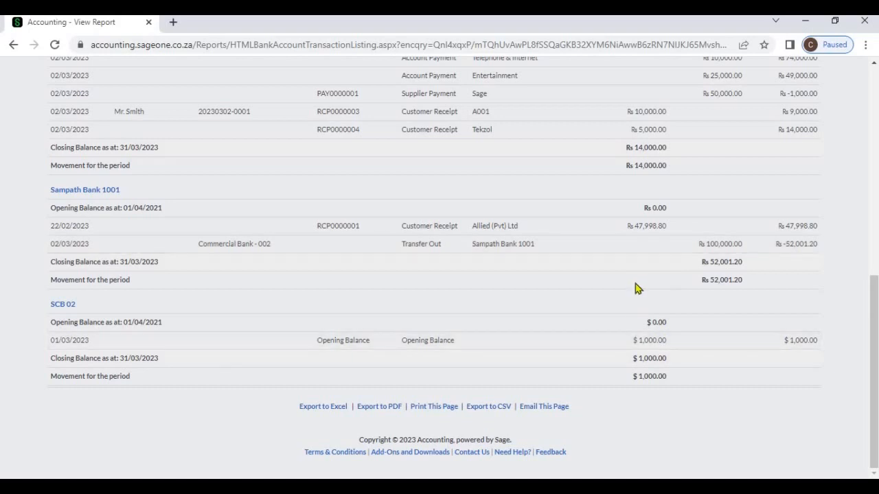
pyautogui.scroll(4, 598, 268)
pyautogui.scroll(2, 598, 268)
pyautogui.click(315, 234)
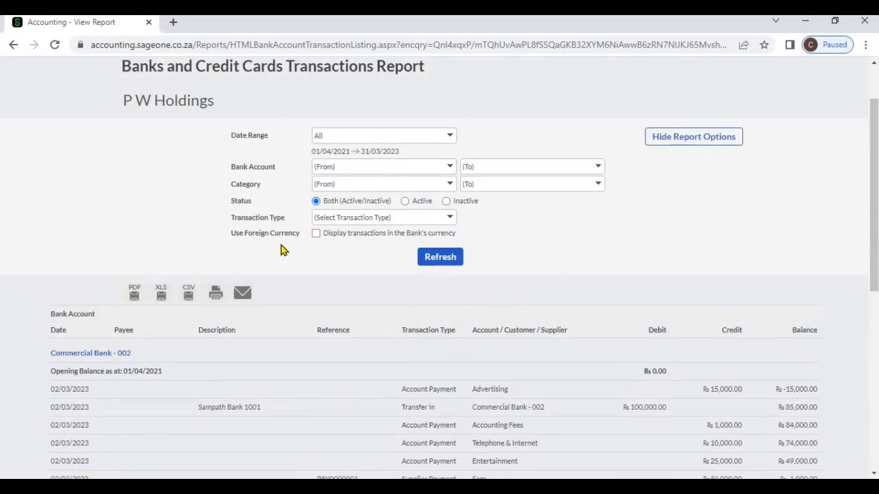
pyautogui.click(451, 261)
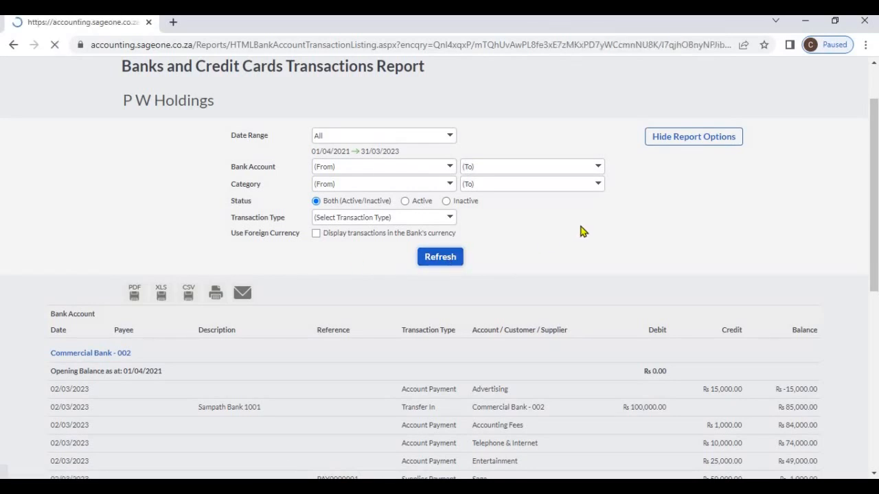
pyautogui.scroll(-5, 580, 232)
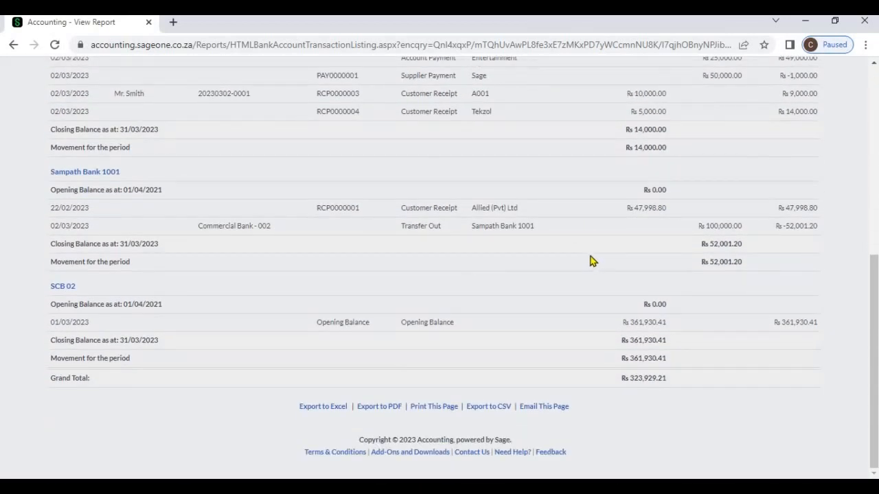
pyautogui.scroll(5, 590, 256)
pyautogui.click(655, 165)
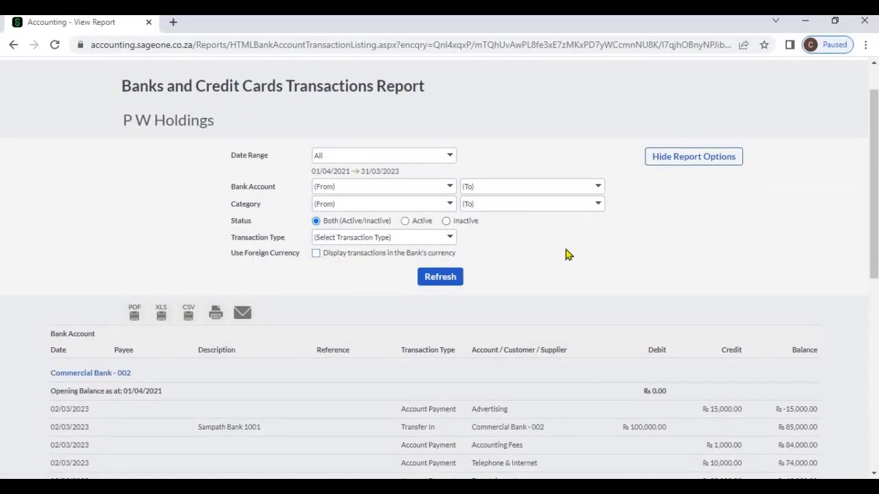
pyautogui.scroll(-10, 577, 309)
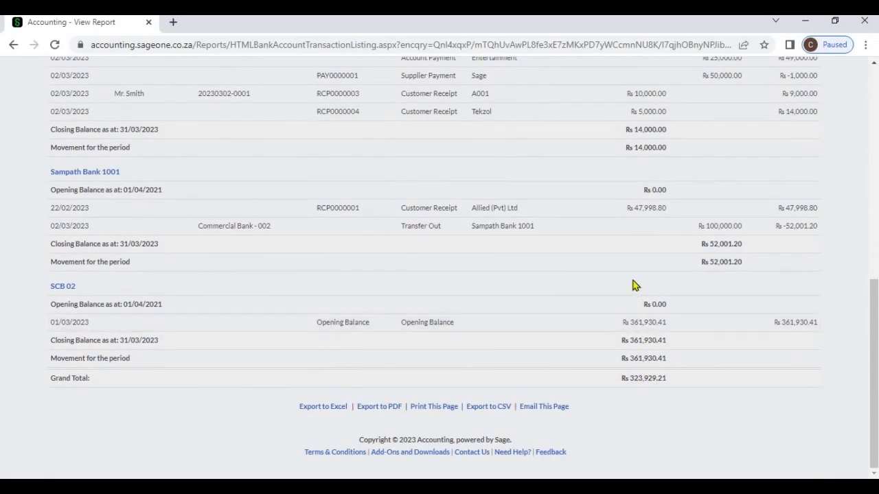
# Turn display in the bank's currency back on, refresh the report and review the SCB 02 section.
pyautogui.scroll(5, 632, 284)
pyautogui.click(317, 151)
pyautogui.click(439, 178)
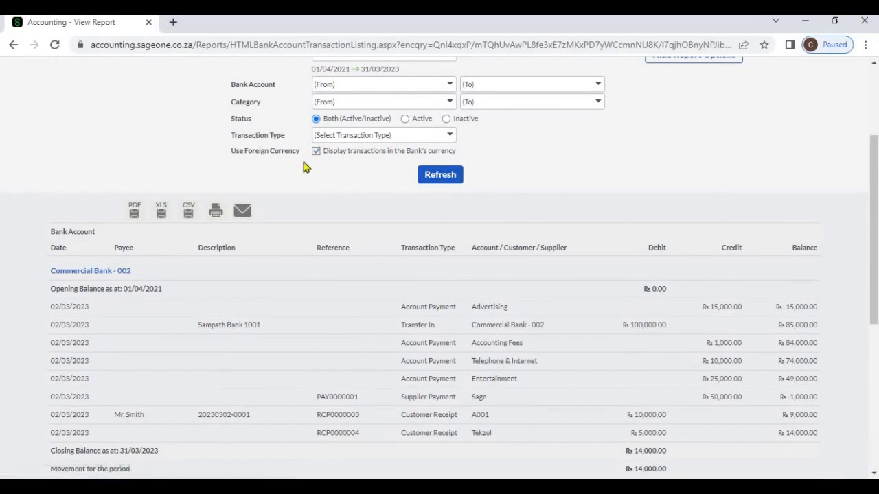
pyautogui.click(428, 176)
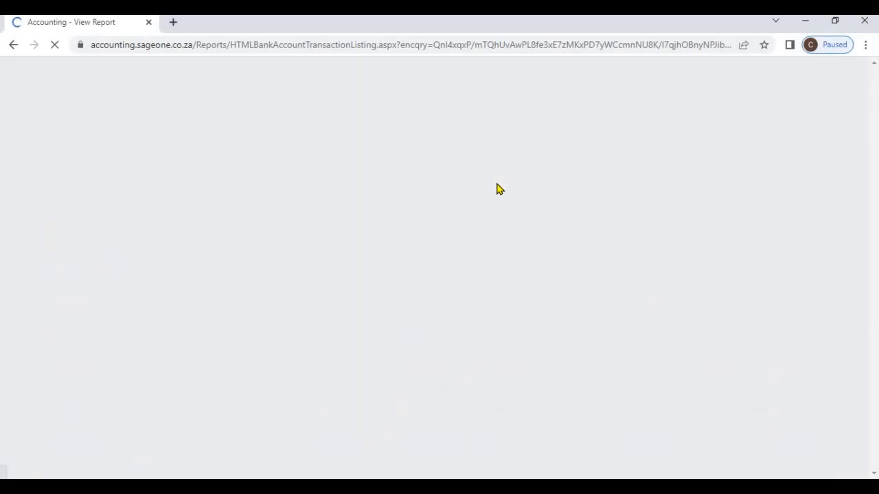
pyautogui.scroll(-6, 499, 188)
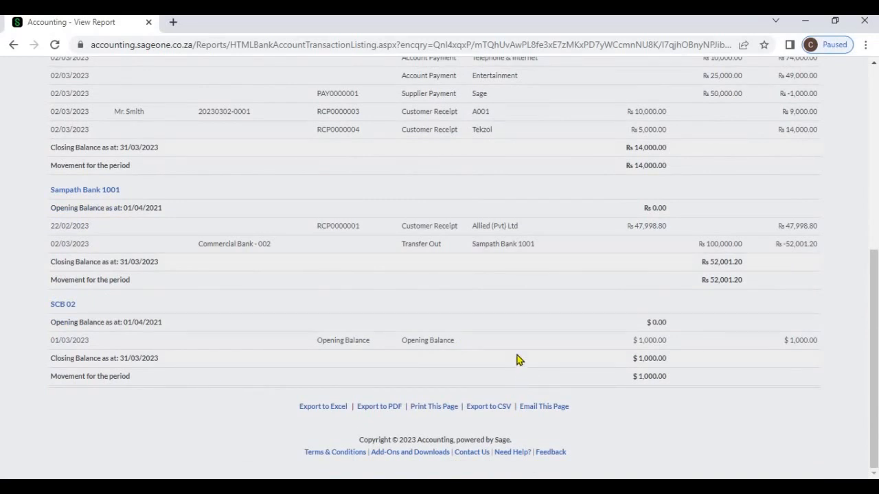
pyautogui.scroll(5, 516, 355)
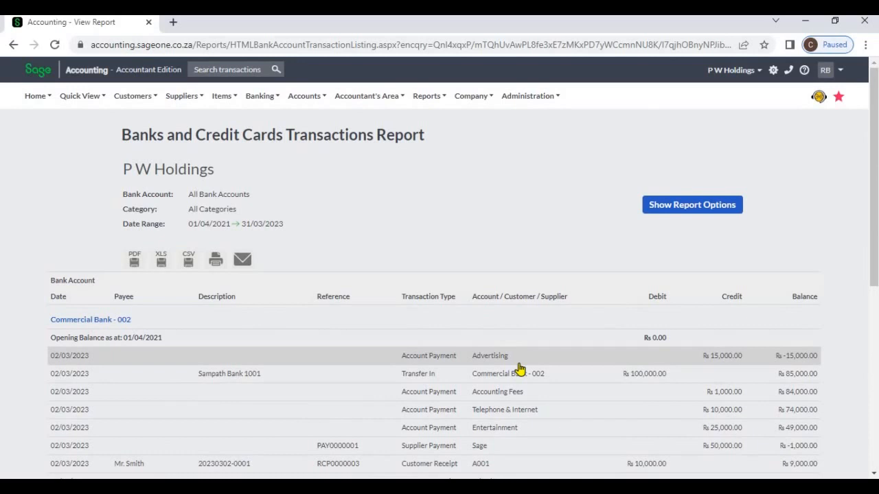
# Open the Tekzol customer receipt from the Commercial Bank - 002 section, return to the report and look over its entries.
pyautogui.scroll(-1, 519, 370)
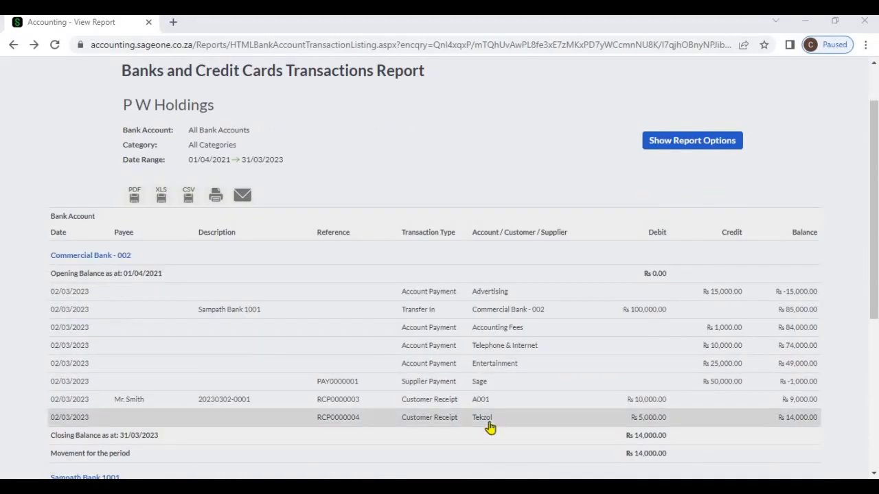
pyautogui.click(489, 427)
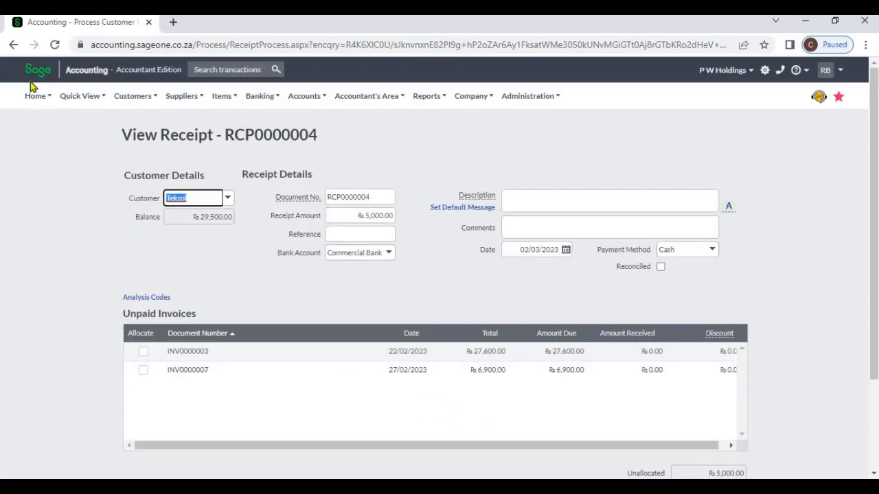
pyautogui.click(10, 45)
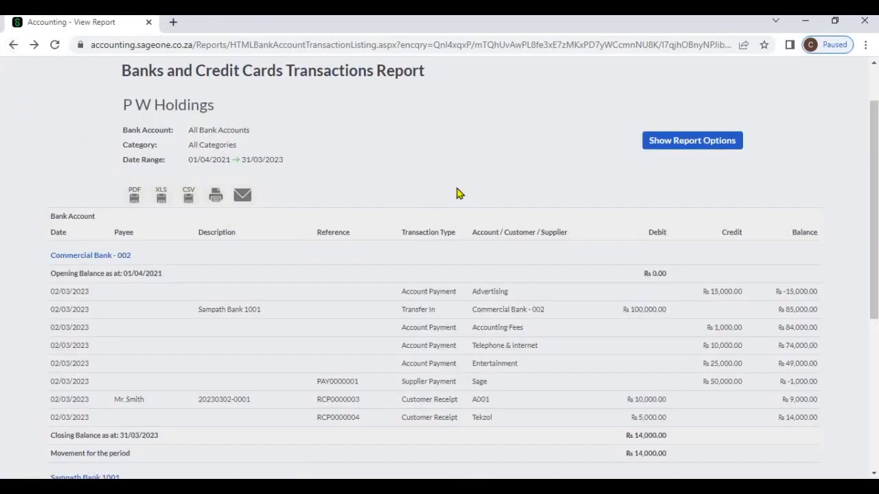
pyautogui.scroll(1, 458, 194)
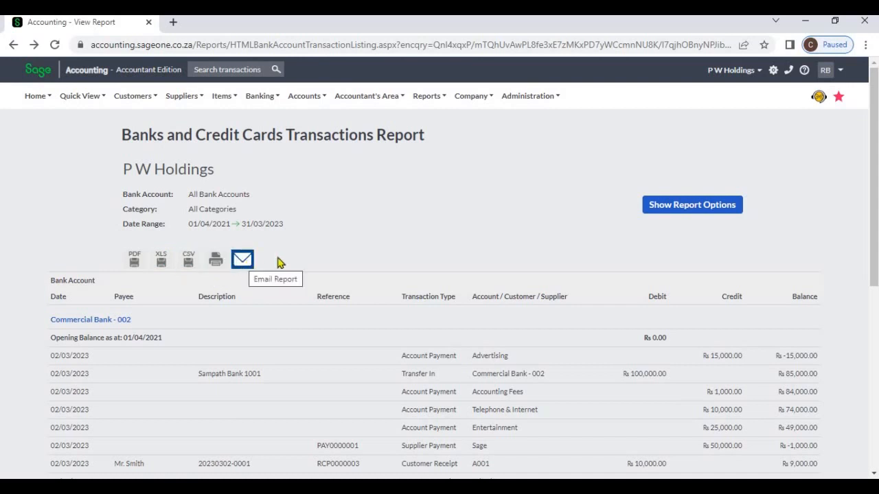
pyautogui.scroll(-5, 395, 239)
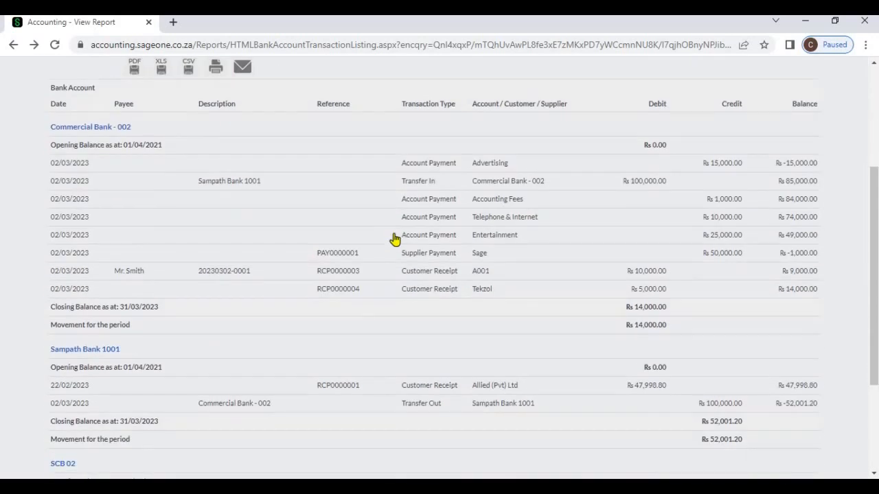